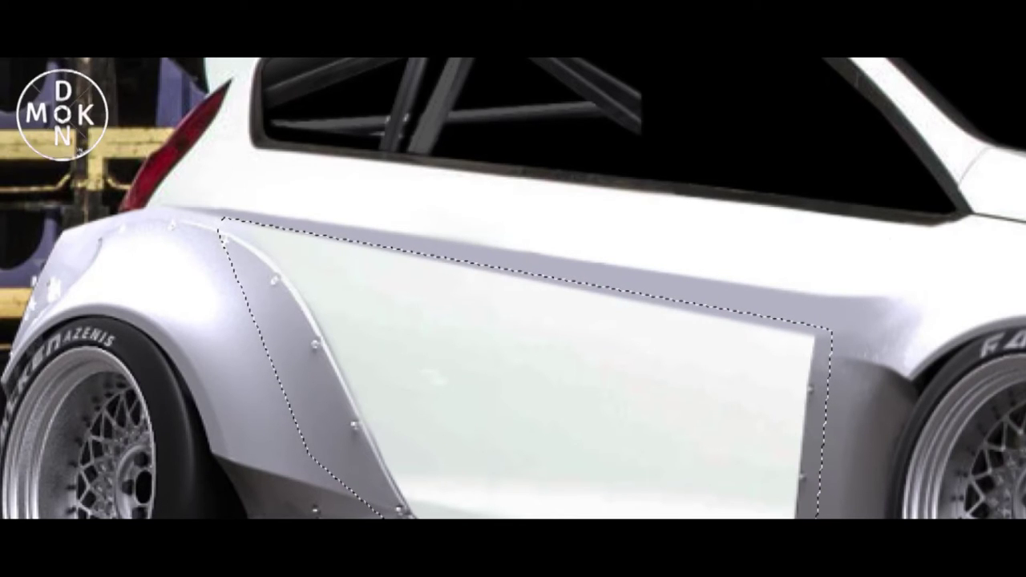
# Step: Brush soft grey shading along the door panel's right edge, middle and across the panel
pyautogui.moveTo(741, 367)
pyautogui.mouseDown()
pyautogui.moveTo(792, 362)
pyautogui.moveTo(741, 355)
pyautogui.moveTo(788, 361)
pyautogui.moveTo(774, 486)
pyautogui.mouseUp()
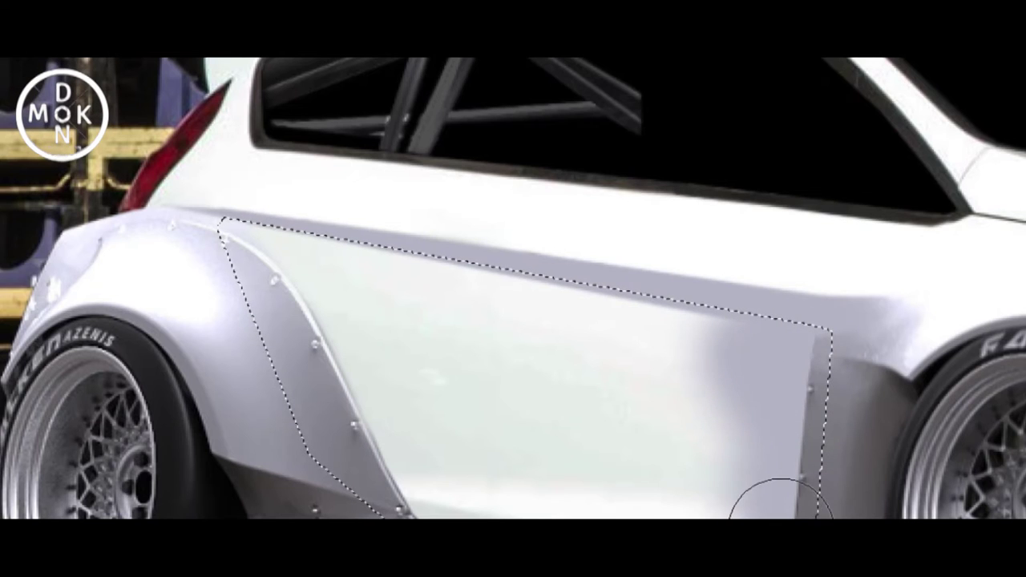
pyautogui.moveTo(740, 344)
pyautogui.mouseDown()
pyautogui.moveTo(504, 320)
pyautogui.moveTo(886, 493)
pyautogui.mouseUp()
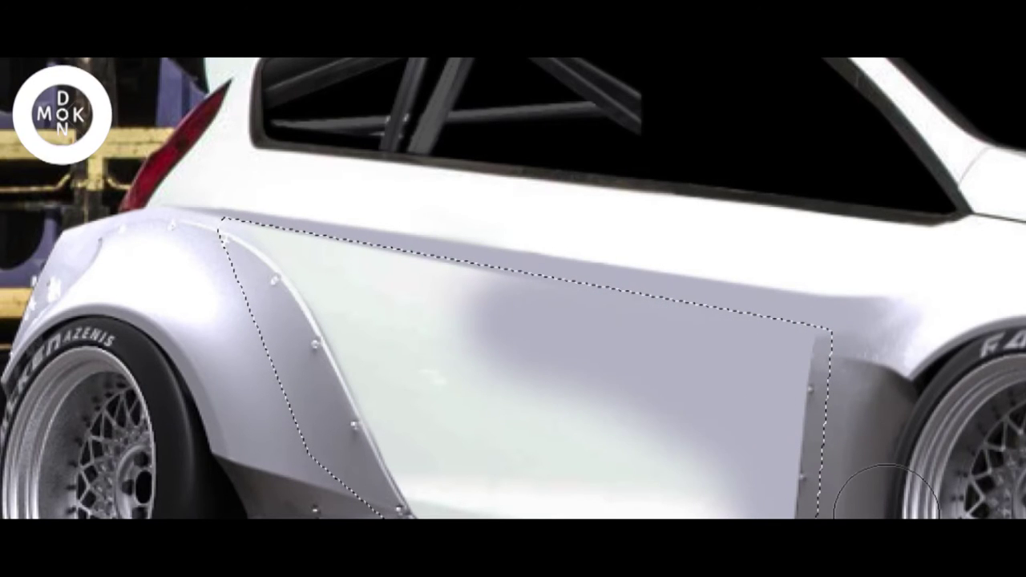
pyautogui.moveTo(484, 271)
pyautogui.mouseDown()
pyautogui.moveTo(309, 275)
pyautogui.moveTo(722, 497)
pyautogui.mouseUp()
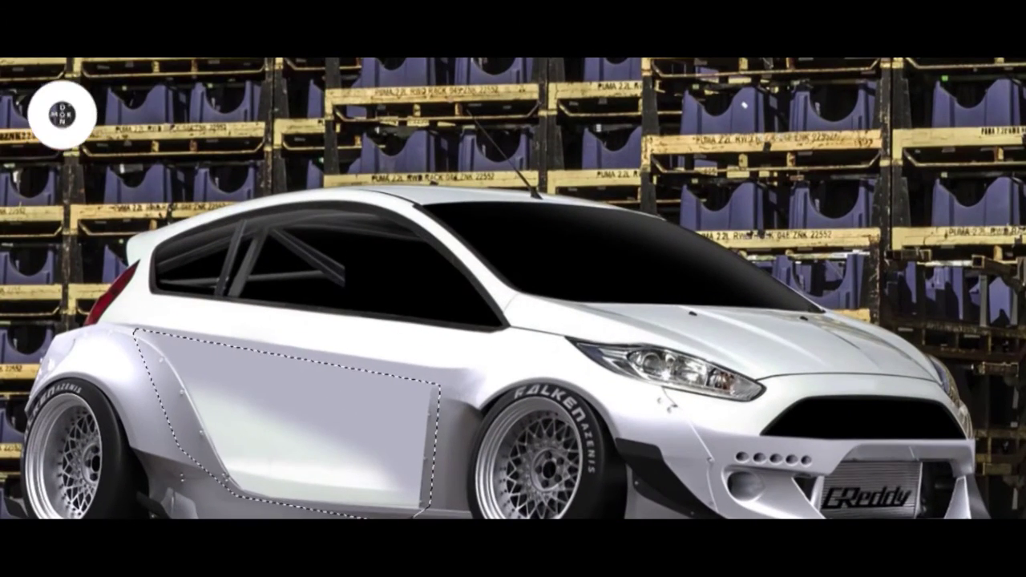
# Step: Deselect the door panel and zoom in closer on the car
pyautogui.rightClick(115, 109)
pyautogui.click(128, 118)
pyautogui.hotkey('ctrl', '+')
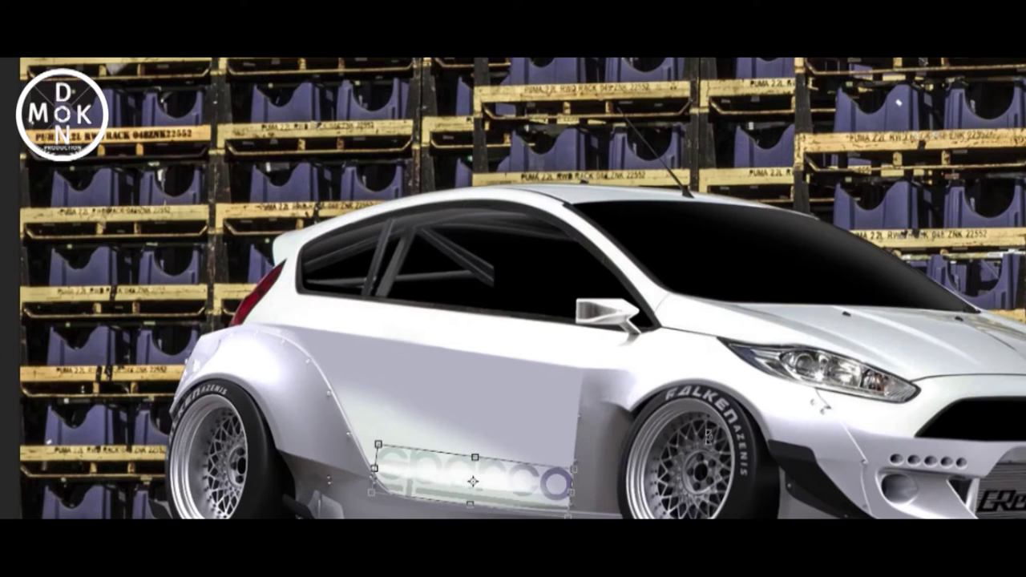
# Step: Reshape the Sparco and Falken logos to the door's perspective and mark the plate rectangle
pyautogui.moveTo(473, 481); pyautogui.dragTo(474, 473)
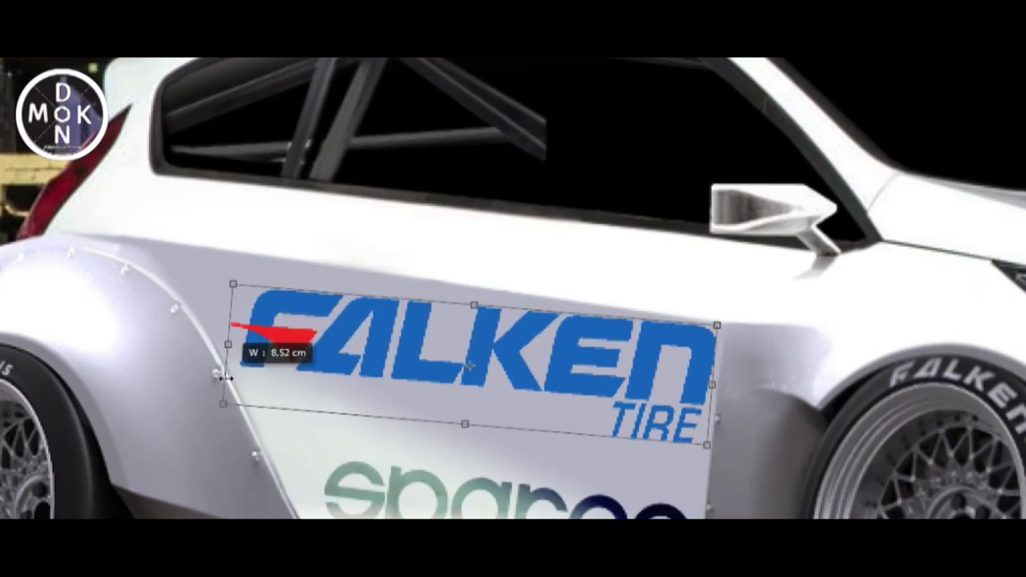
pyautogui.rightClick(501, 246)
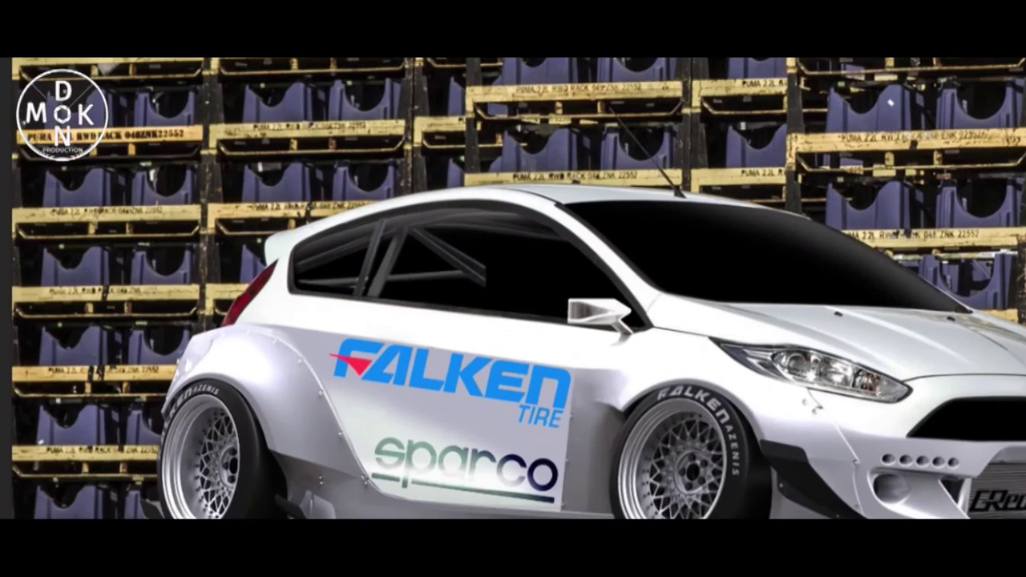
pyautogui.moveTo(423, 295); pyautogui.dragTo(505, 384)
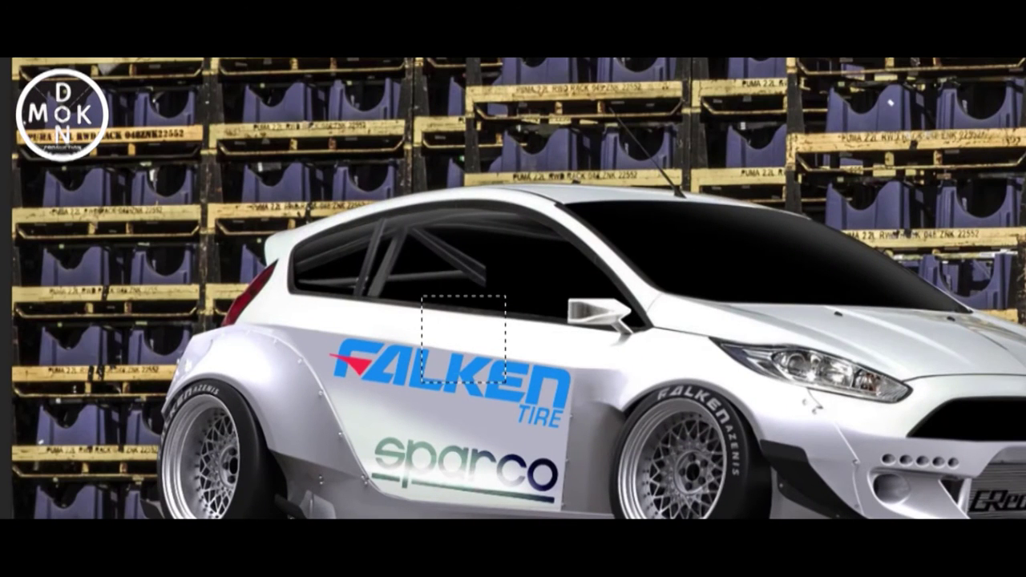
# Step: Fill the rectangle white, shrink it to plate size, and fit the number 5 inside
pyautogui.press('Return')
pyautogui.hotkey('alt', 'BackSpace')
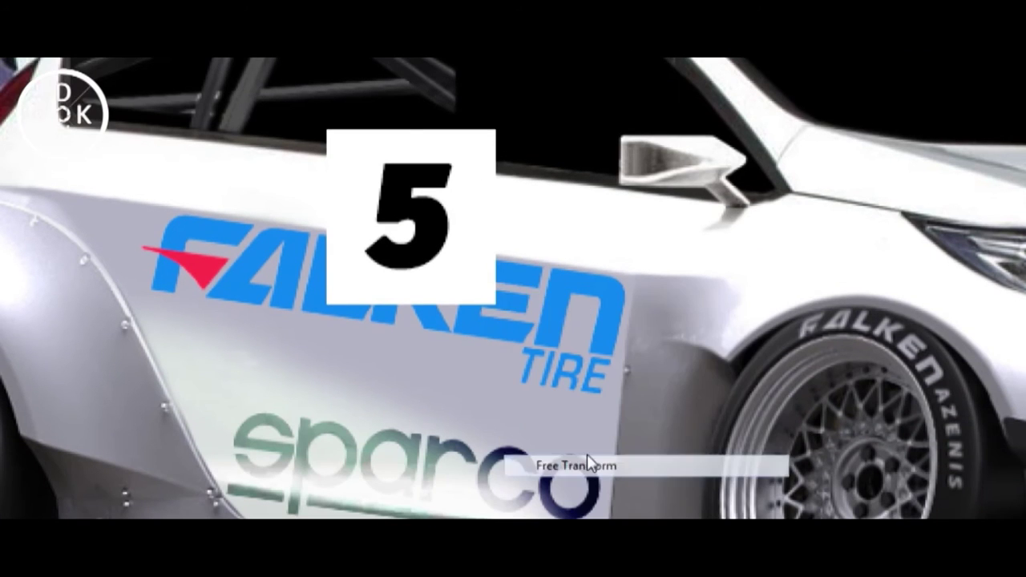
pyautogui.click(588, 455)
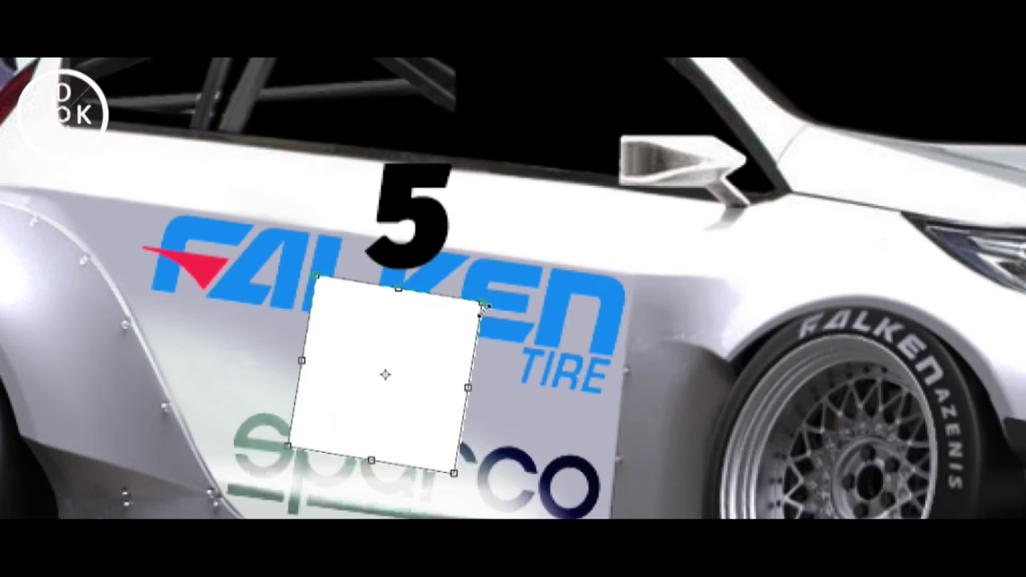
pyautogui.moveTo(477, 275); pyautogui.dragTo(448, 298)
pyautogui.press('Return')
pyautogui.moveTo(409, 212); pyautogui.dragTo(390, 366)
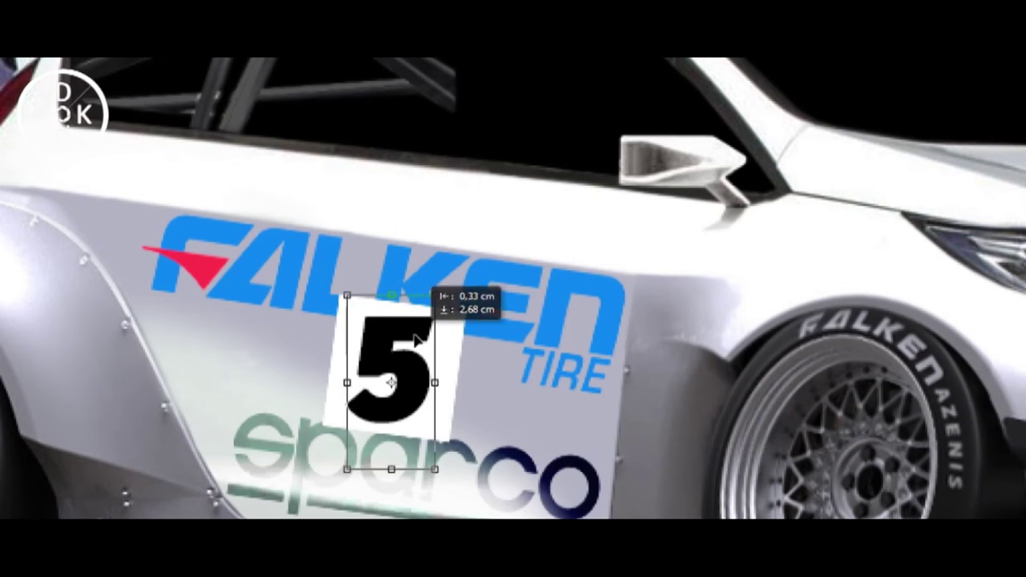
pyautogui.press('Return')
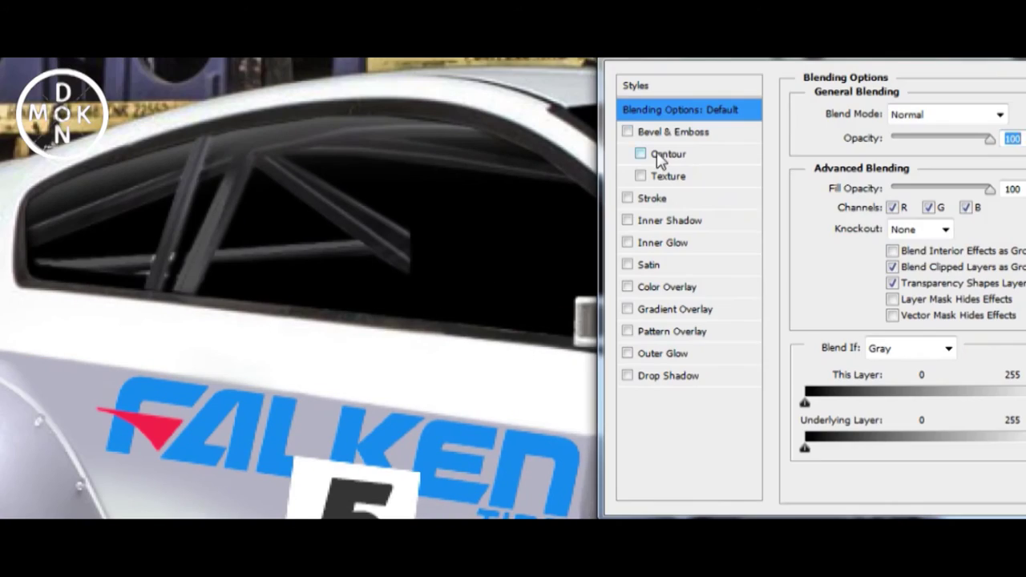
# Step: Give the number plate a Stroke and a Gradient Overlay at scale 150
pyautogui.click(626, 198)
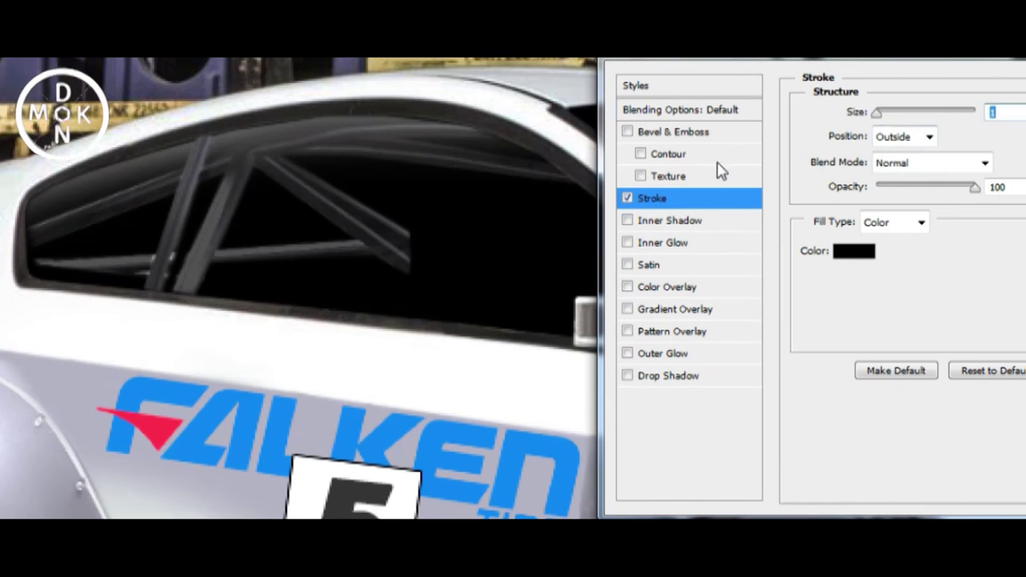
pyautogui.click(626, 308)
pyautogui.moveTo(948, 254); pyautogui.dragTo(988, 250)
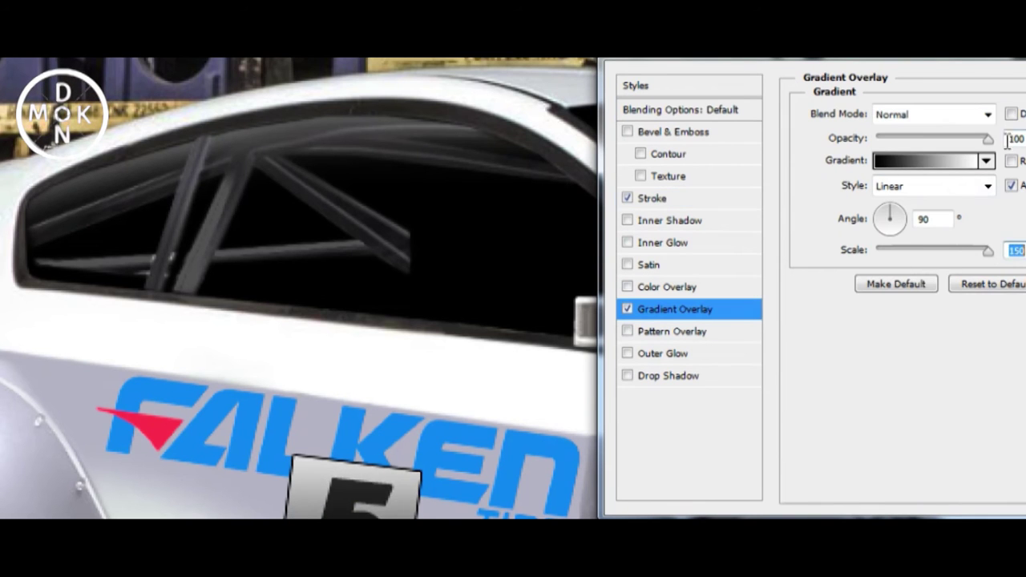
pyautogui.moveTo(986, 138); pyautogui.dragTo(885, 140)
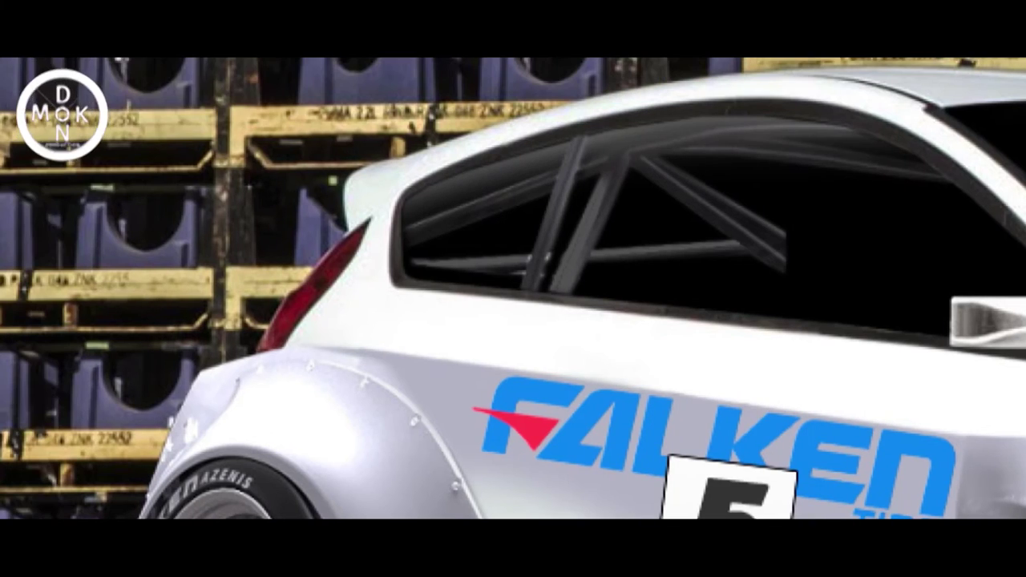
pyautogui.press('p')
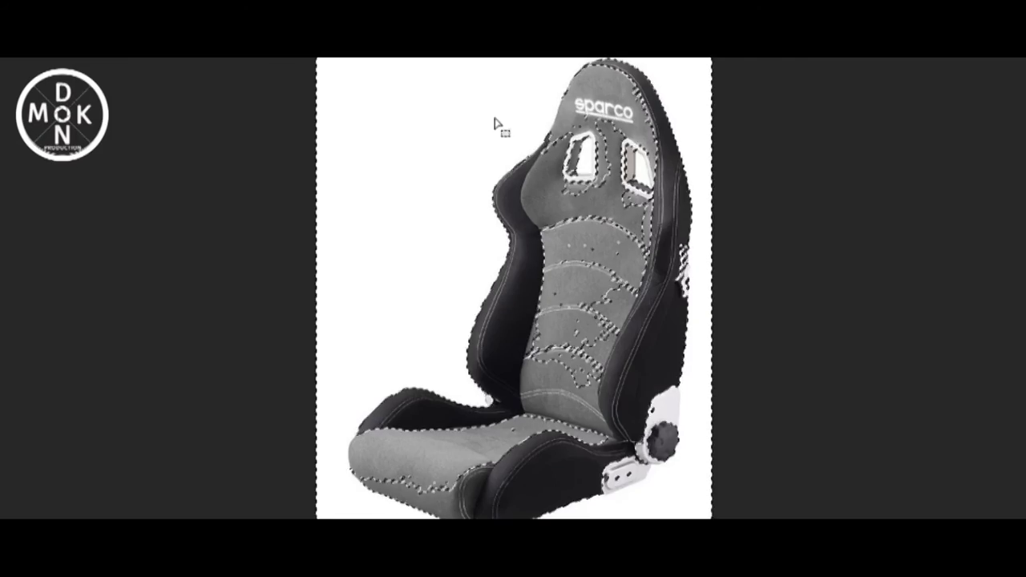
# Step: Invert the seat selection to strip away the photo's background
pyautogui.rightClick(494, 122)
pyautogui.click(540, 415)
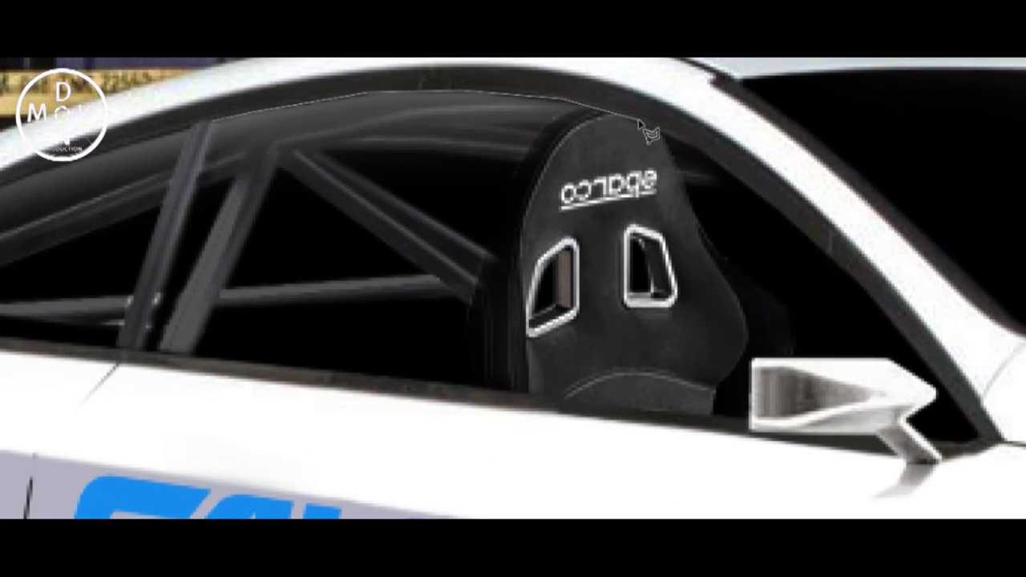
# Step: Trace a closed Polygonal Lasso selection around the side window opening
pyautogui.click(140, 350)
pyautogui.doubleClick(213, 120)
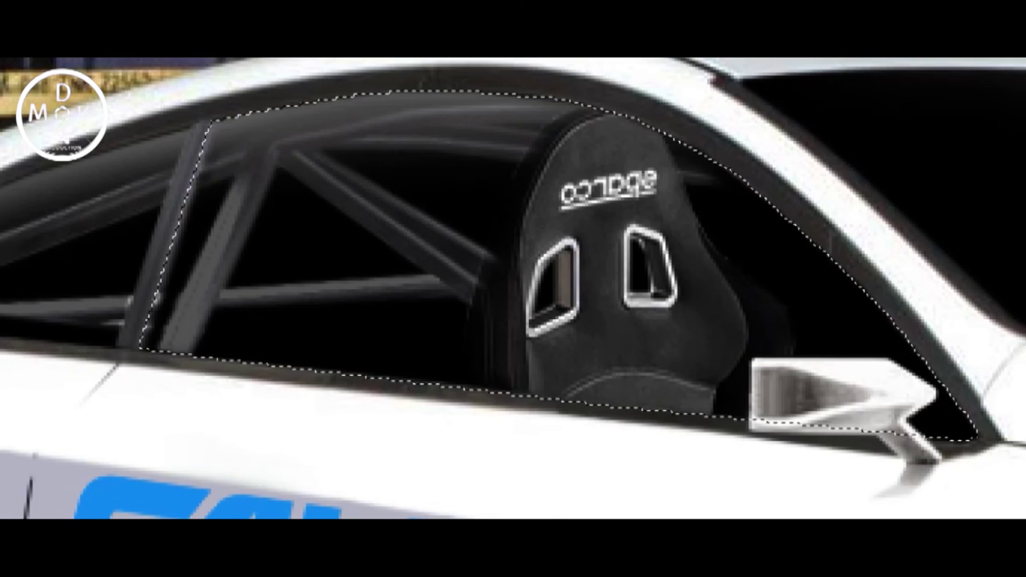